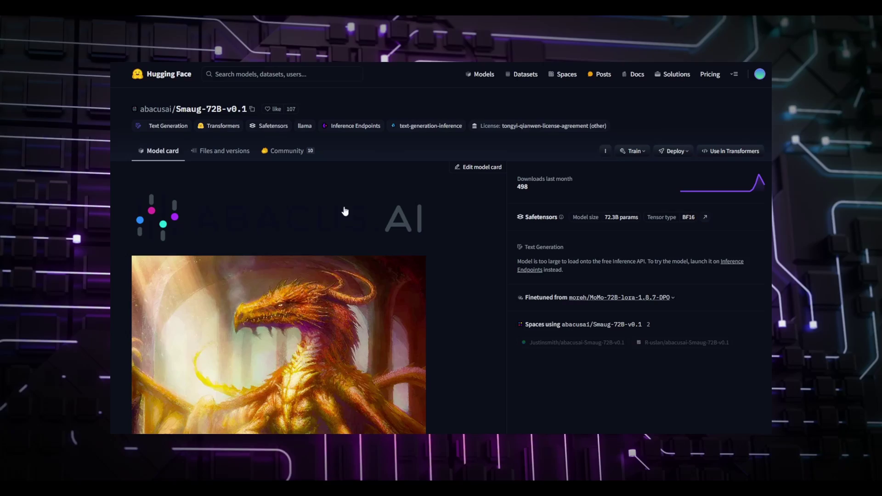
- Read through the Smaug-72B model card, highlighting the phrase 'is finetuned directly'
{"action": "scroll", "coordinate": [317, 206], "scroll_direction": "down", "scroll_amount": 3}
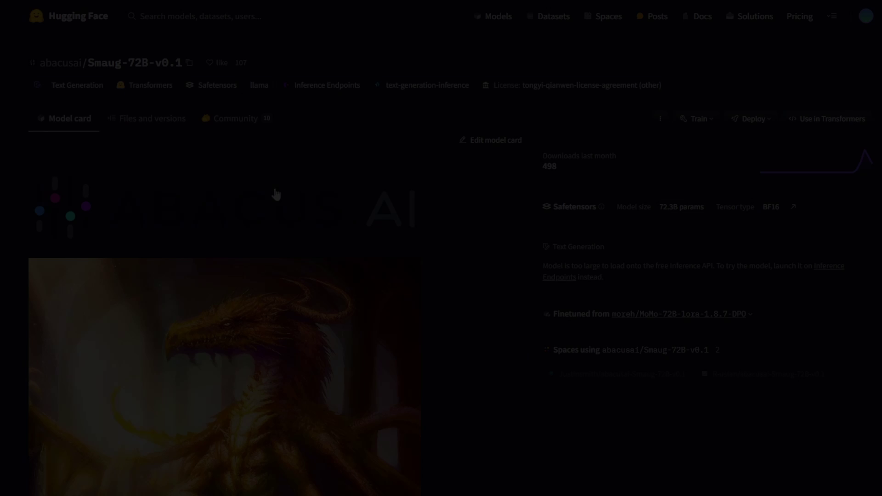
{"action": "scroll", "coordinate": [272, 193], "scroll_direction": "down", "scroll_amount": 1}
{"action": "scroll", "coordinate": [276, 194], "scroll_direction": "down", "scroll_amount": 3}
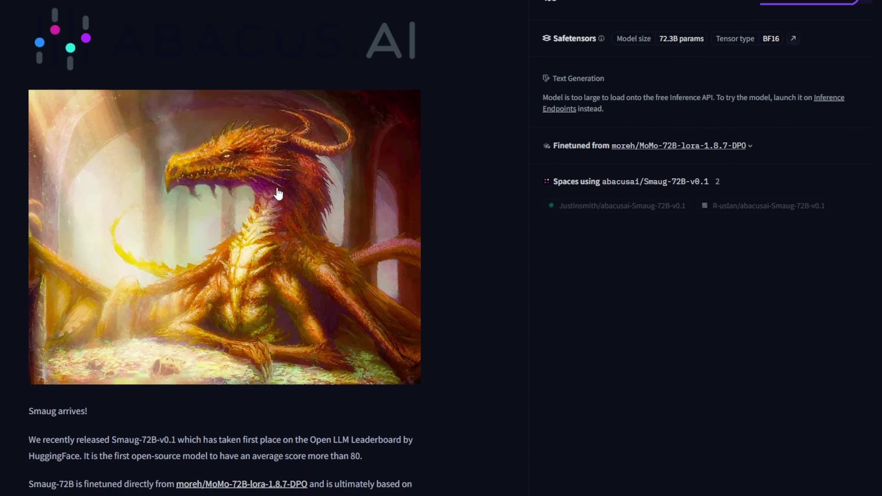
{"action": "scroll", "coordinate": [277, 191], "scroll_direction": "up", "scroll_amount": 4}
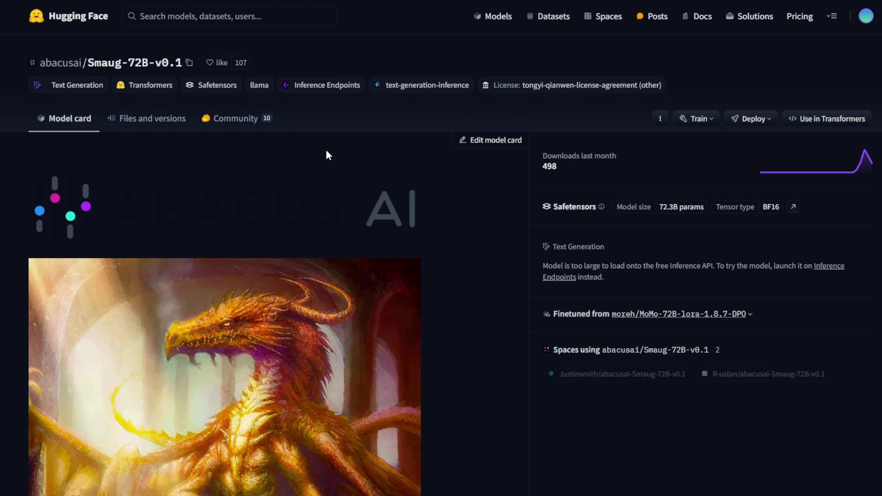
{"action": "scroll", "coordinate": [216, 155], "scroll_direction": "down", "scroll_amount": 6}
{"action": "scroll", "coordinate": [216, 155], "scroll_direction": "down", "scroll_amount": 4}
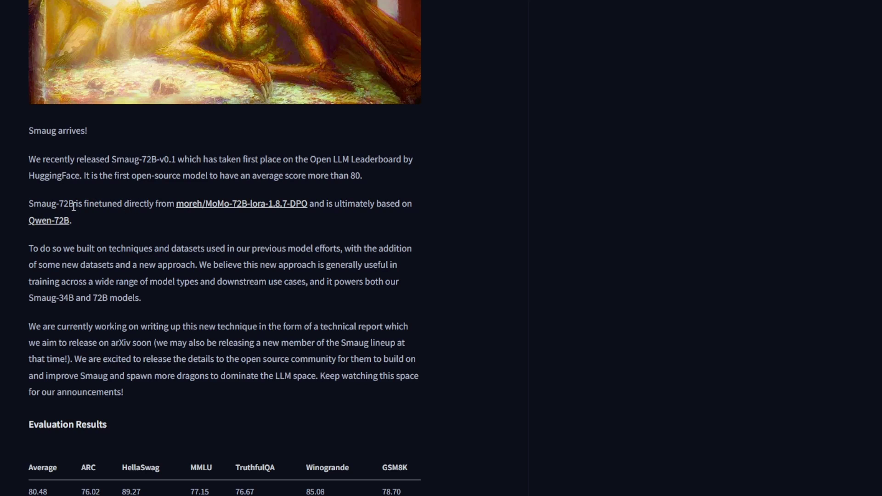
{"action": "left_click_drag", "start_coordinate": [73, 207], "coordinate": [157, 206]}
{"action": "left_click", "coordinate": [158, 205]}
- Follow the 'ultimately based on' Qwen-72B link and scroll through its model card
{"action": "left_click_drag", "start_coordinate": [325, 205], "coordinate": [412, 205]}
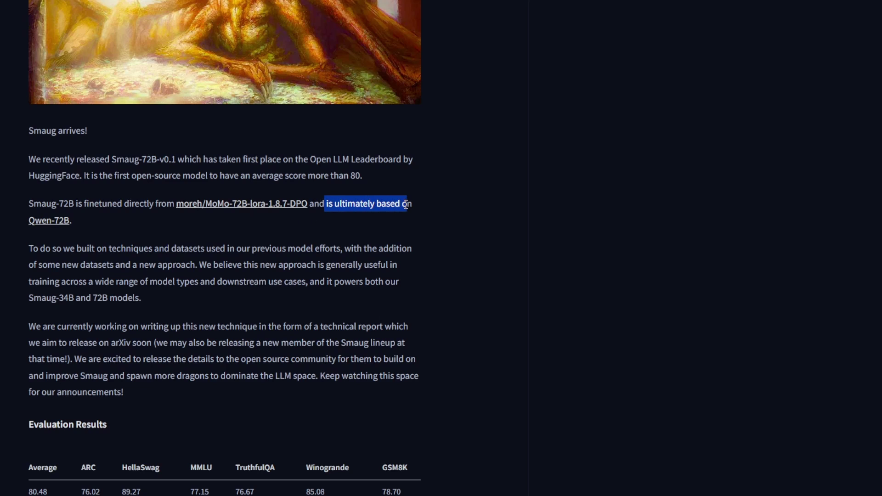
{"action": "left_click", "coordinate": [412, 222]}
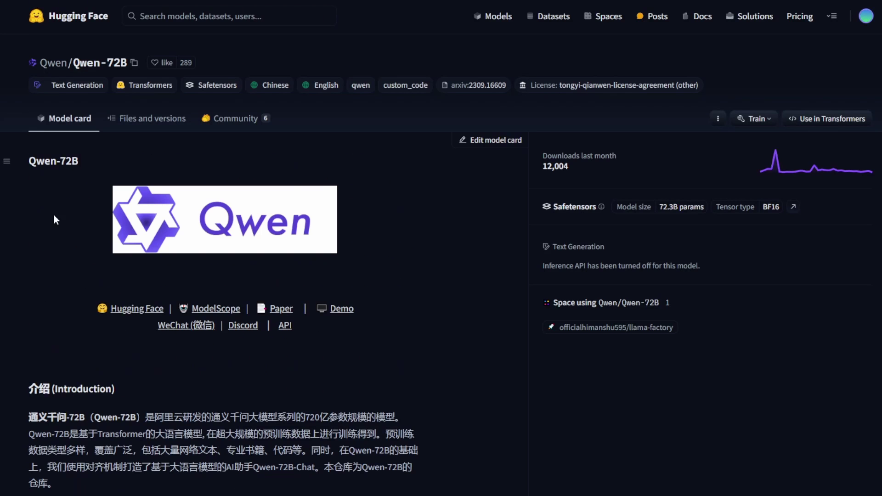
{"action": "scroll", "coordinate": [100, 300], "scroll_direction": "down", "scroll_amount": 2}
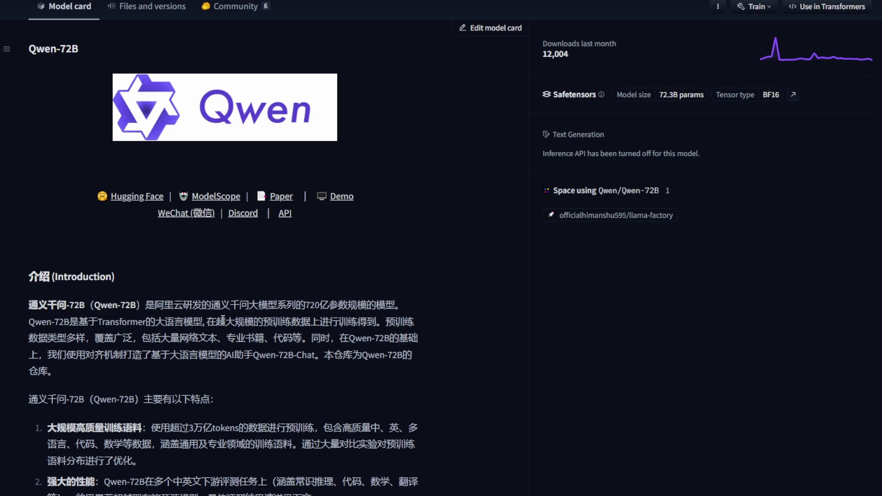
{"action": "scroll", "coordinate": [223, 319], "scroll_direction": "down", "scroll_amount": 2}
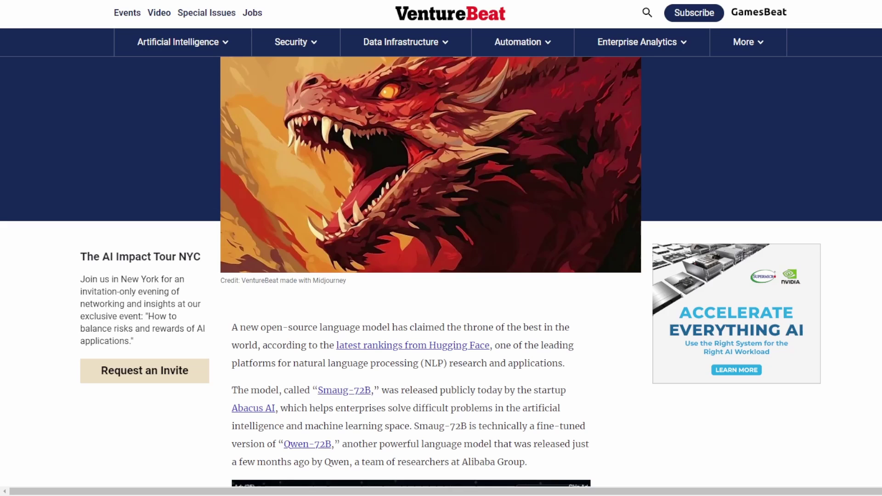
{"action": "scroll", "coordinate": [603, 231], "scroll_direction": "down", "scroll_amount": 10}
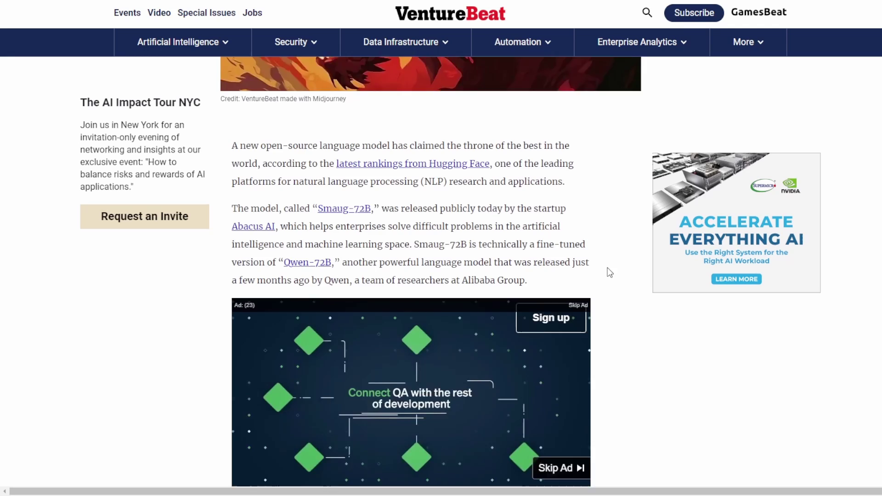
{"action": "scroll", "coordinate": [591, 277], "scroll_direction": "down", "scroll_amount": 2}
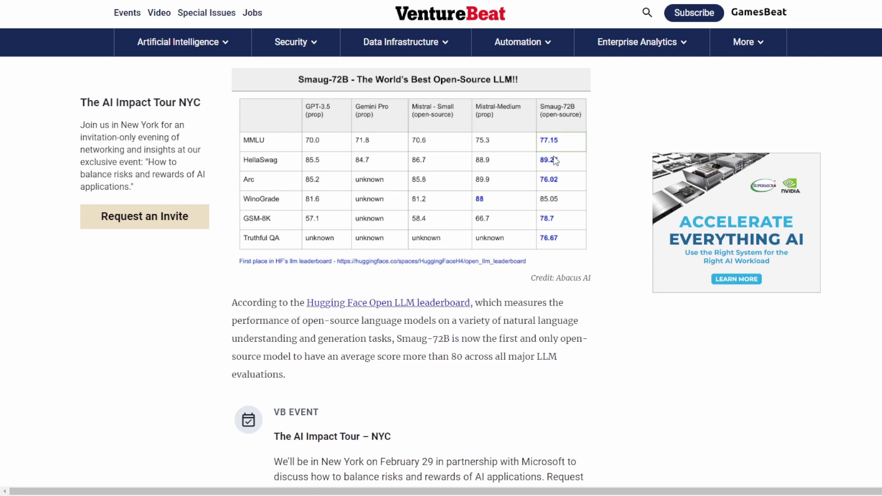
{"action": "scroll", "coordinate": [591, 195], "scroll_direction": "up", "scroll_amount": 8}
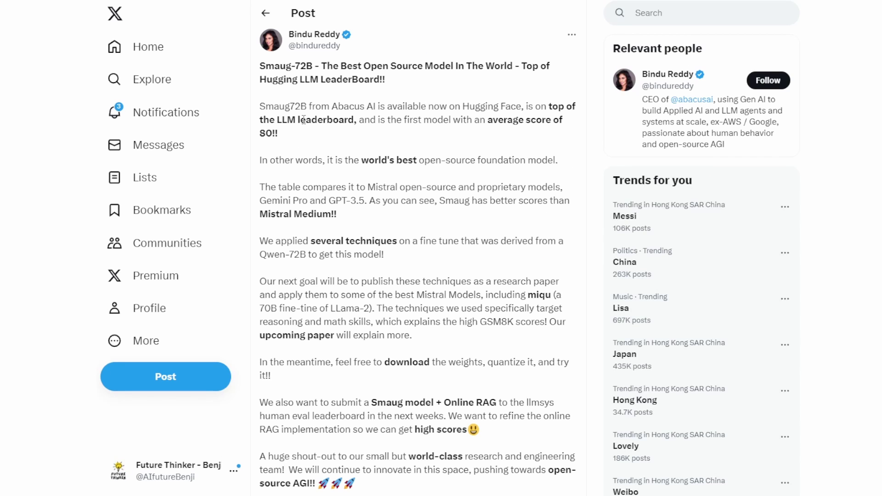
{"action": "scroll", "coordinate": [376, 216], "scroll_direction": "down", "scroll_amount": 7}
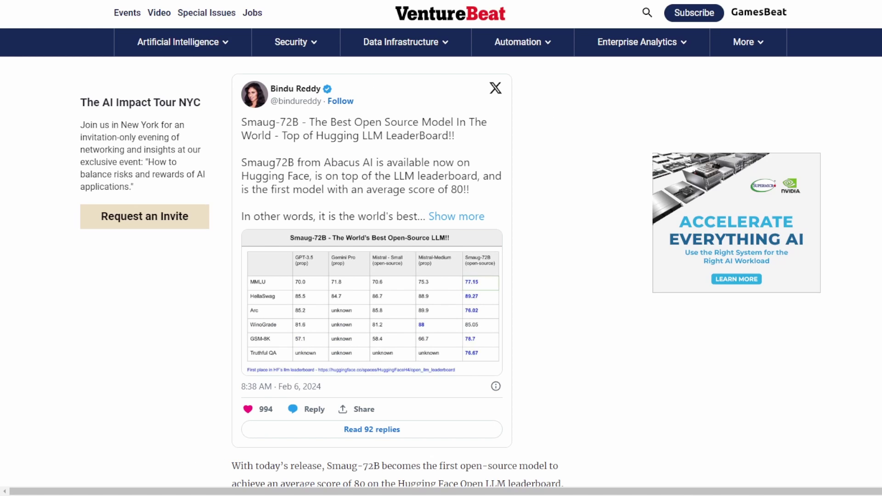
{"action": "scroll", "coordinate": [507, 239], "scroll_direction": "down", "scroll_amount": 4}
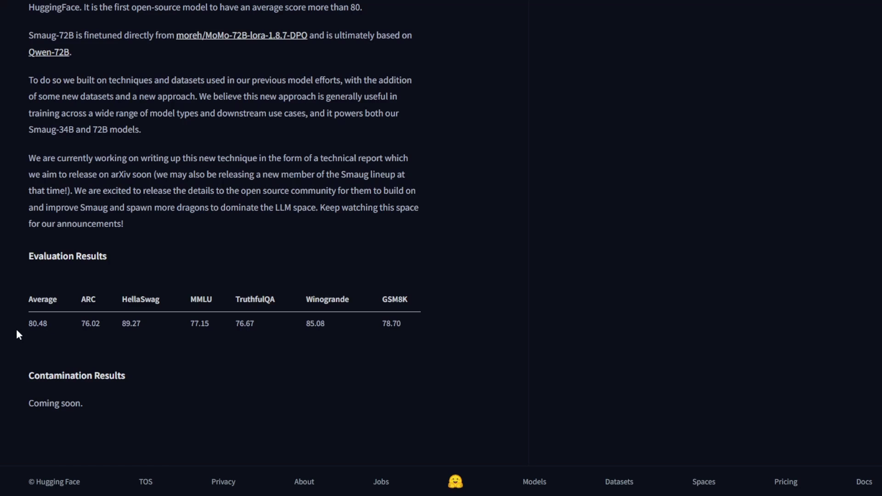
- Review the Evaluation Results scores and reach the Open LLM Leaderboard table with Smaug-72B-v0.1 at 80.48
{"action": "left_click_drag", "start_coordinate": [18, 329], "coordinate": [276, 314]}
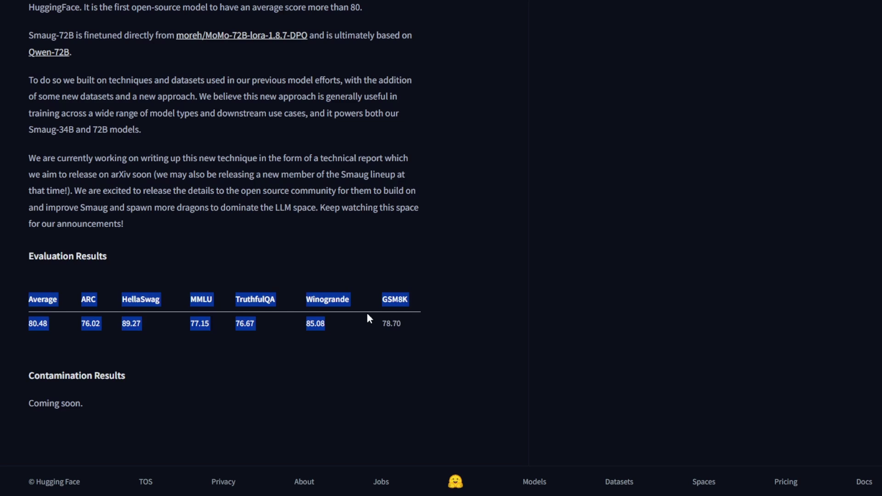
{"action": "left_click", "coordinate": [394, 309]}
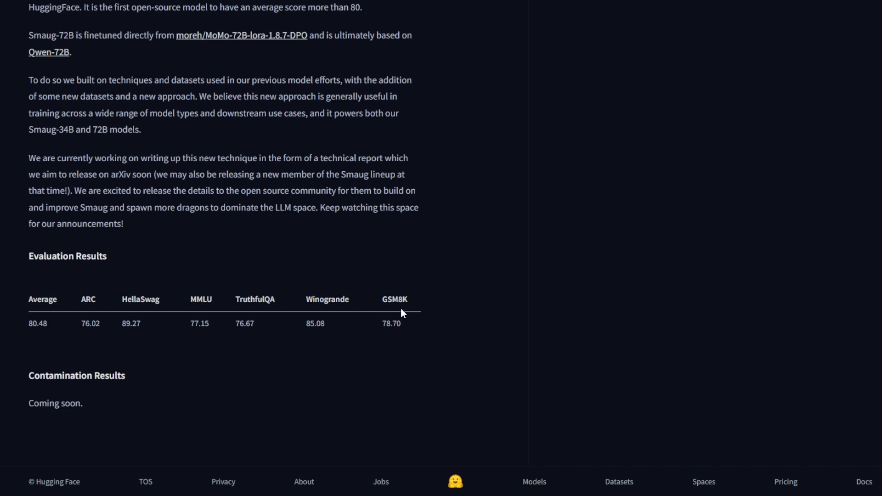
{"action": "scroll", "coordinate": [401, 307], "scroll_direction": "up", "scroll_amount": 15}
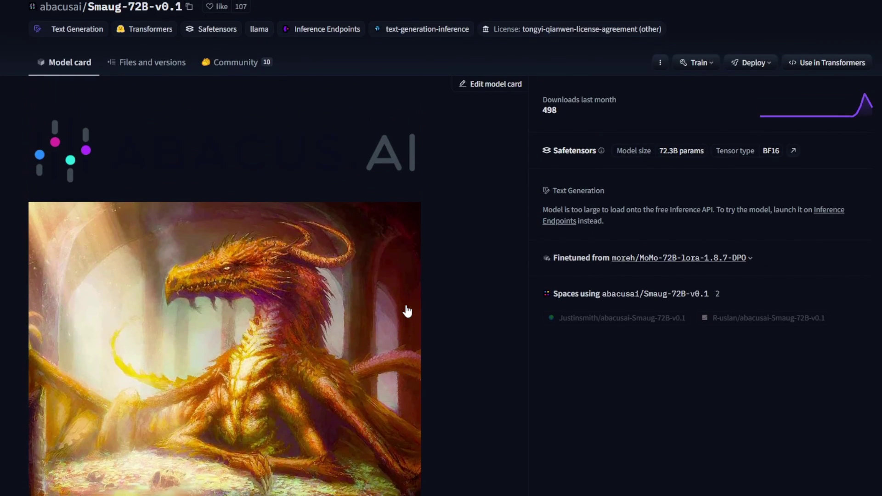
{"action": "scroll", "coordinate": [407, 311], "scroll_direction": "up", "scroll_amount": 2}
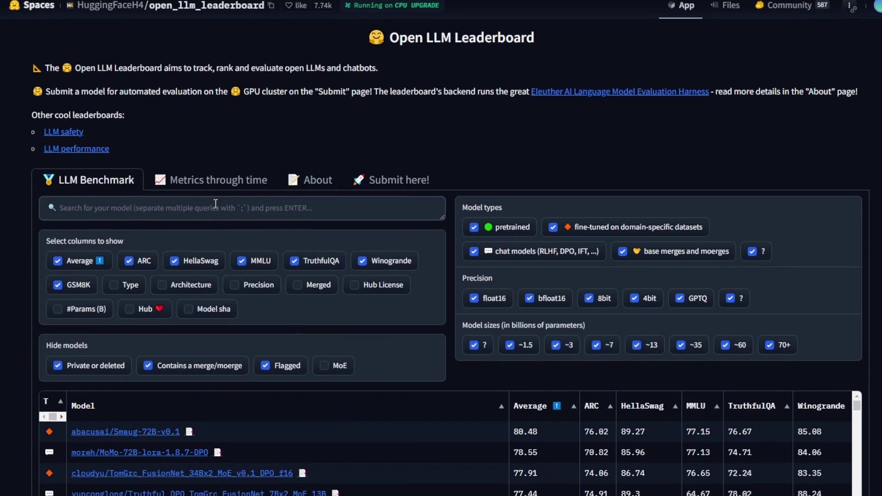
{"action": "scroll", "coordinate": [215, 218], "scroll_direction": "down", "scroll_amount": 5}
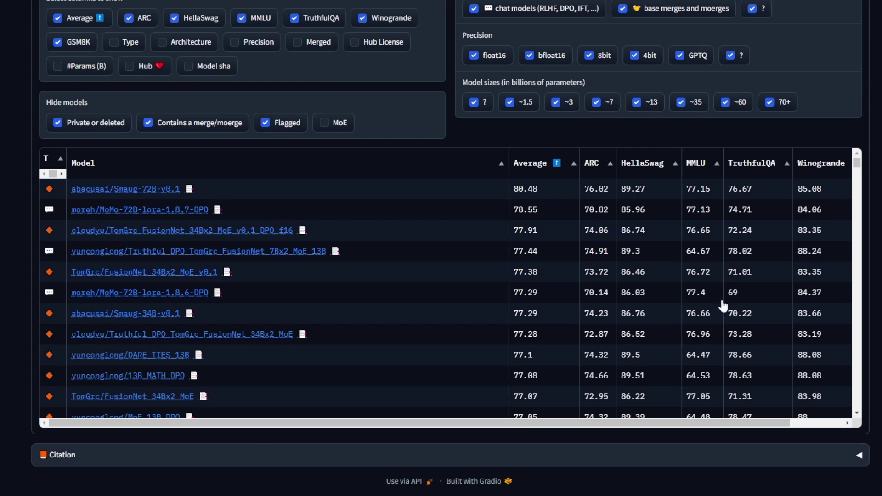
- Take a brief look at the Smaug-34B-v0.1 page, then close it and return
{"action": "left_click_drag", "start_coordinate": [521, 423], "coordinate": [468, 428]}
{"action": "left_click", "coordinate": [132, 318]}
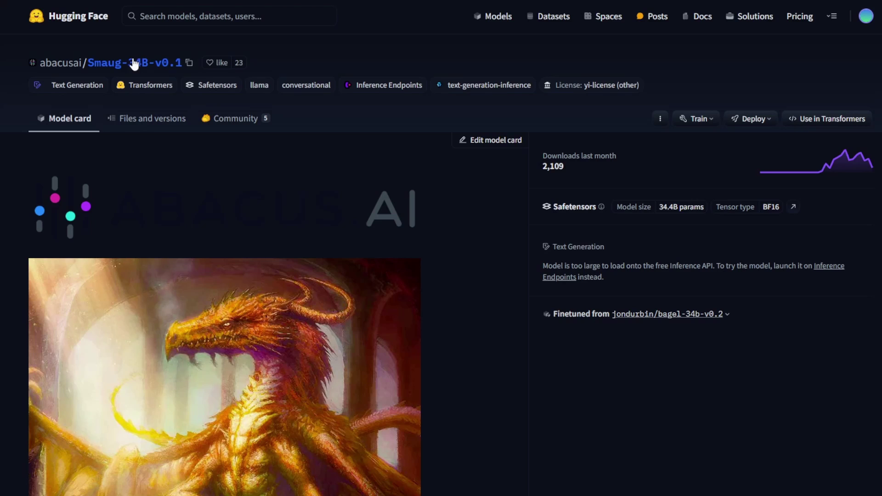
{"action": "key", "text": "ctrl+w"}
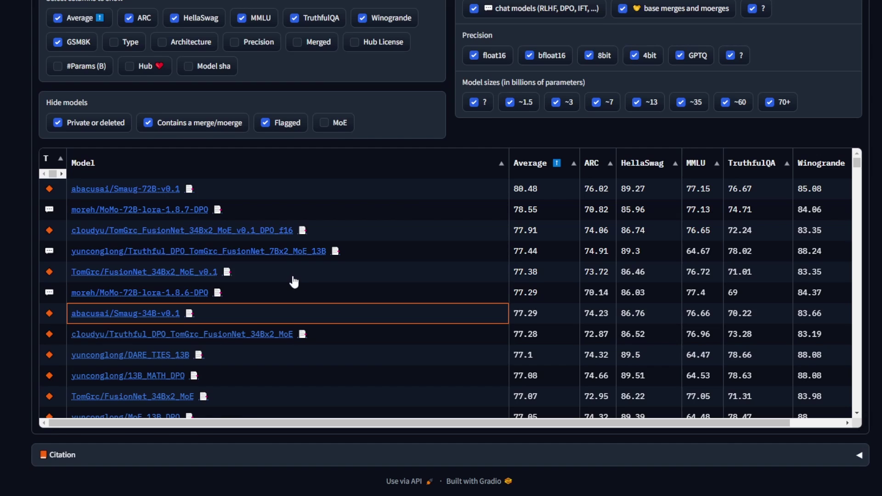
{"action": "scroll", "coordinate": [295, 282], "scroll_direction": "up", "scroll_amount": 4}
- Go from the Smaug-72B-v0.1 file list to its model card and copy the model name
{"action": "key", "text": "ctrl+Tab"}
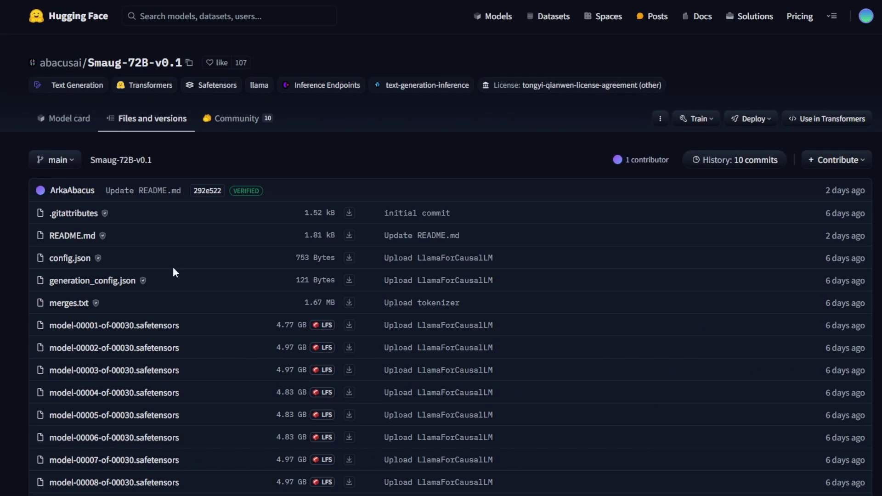
{"action": "scroll", "coordinate": [284, 331], "scroll_direction": "down", "scroll_amount": 14}
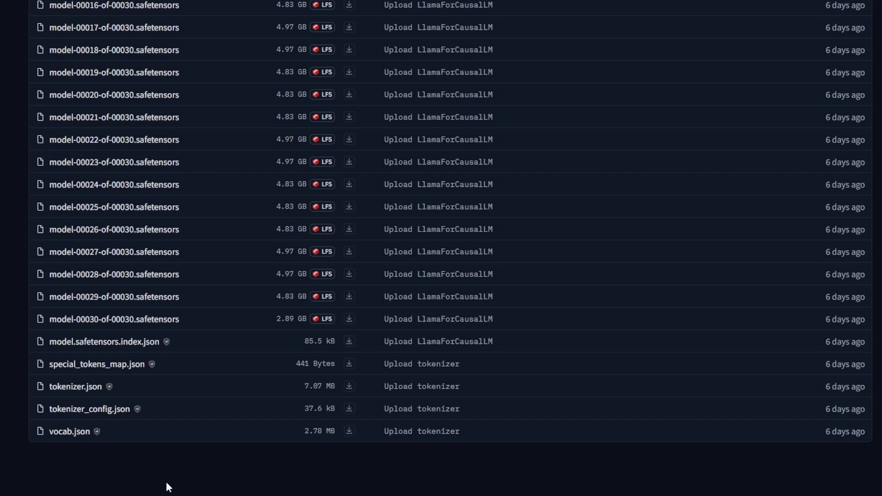
{"action": "scroll", "coordinate": [185, 480], "scroll_direction": "up", "scroll_amount": 15}
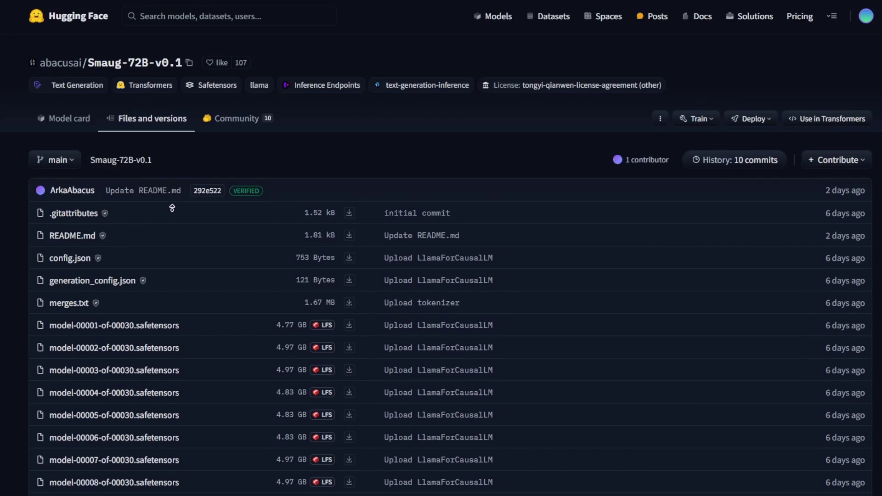
{"action": "left_click", "coordinate": [72, 120]}
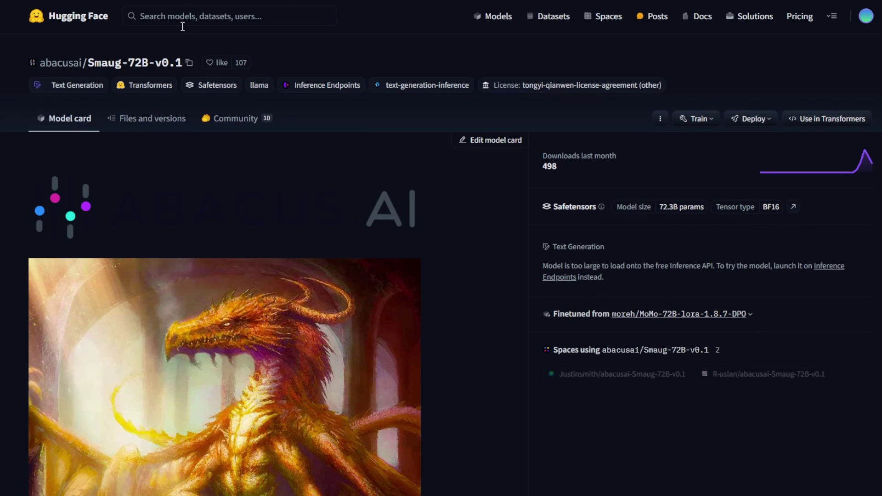
{"action": "left_click", "coordinate": [189, 62]}
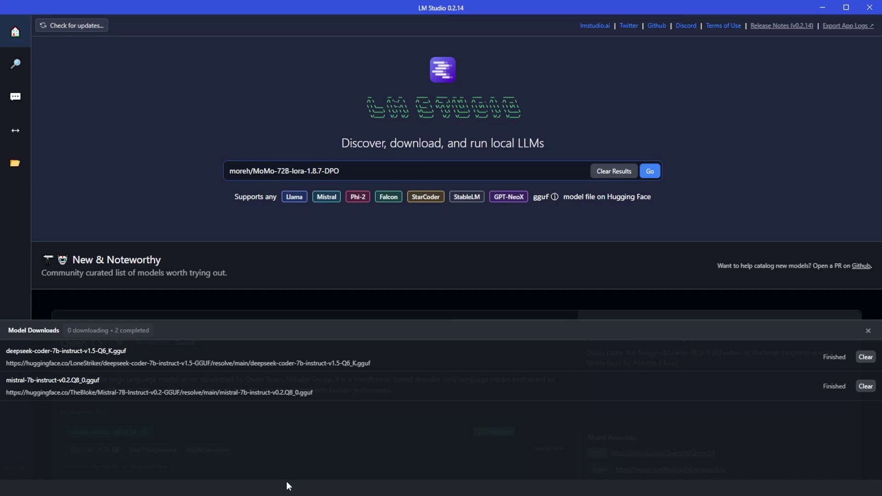
- Search LM Studio for the pasted model id abacusai/Smaug-72B-v0.1
{"action": "left_click", "coordinate": [358, 178]}
{"action": "key", "text": "ctrl+a"}
{"action": "key", "text": "ctrl+v"}
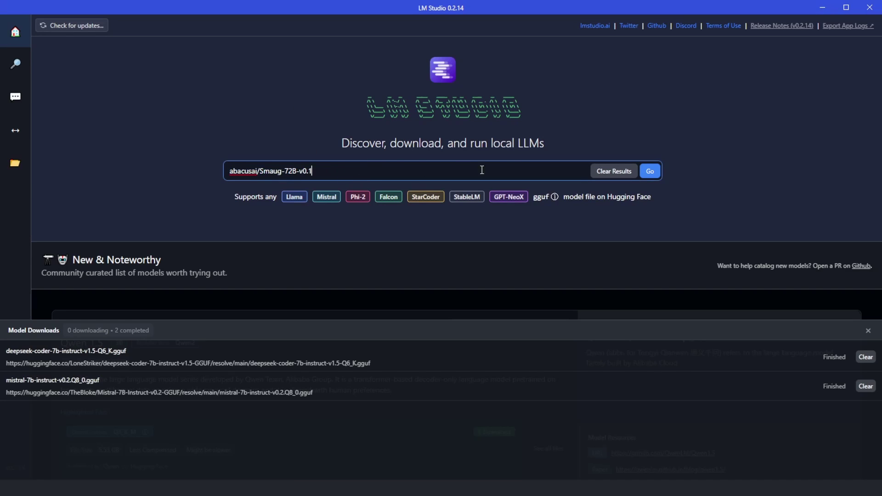
{"action": "left_click", "coordinate": [653, 171]}
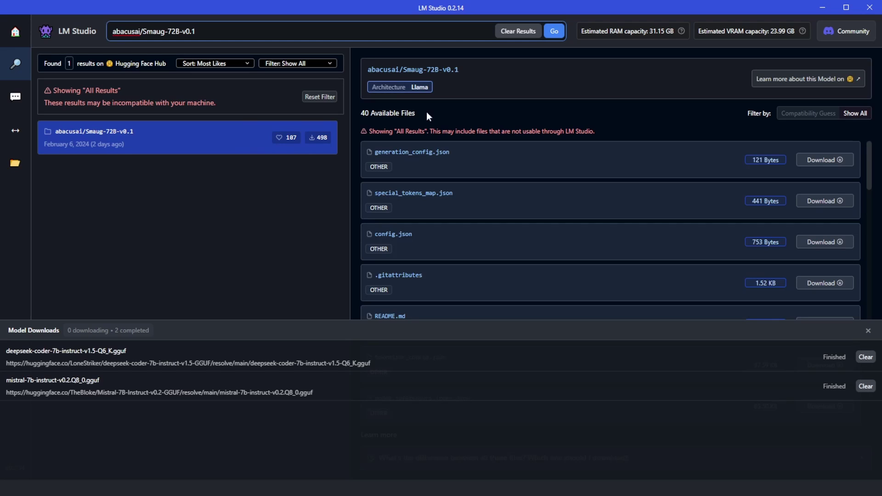
- Try the Compatibility filter, then revert to Show All and browse the 40 listed files
{"action": "left_click", "coordinate": [306, 63]}
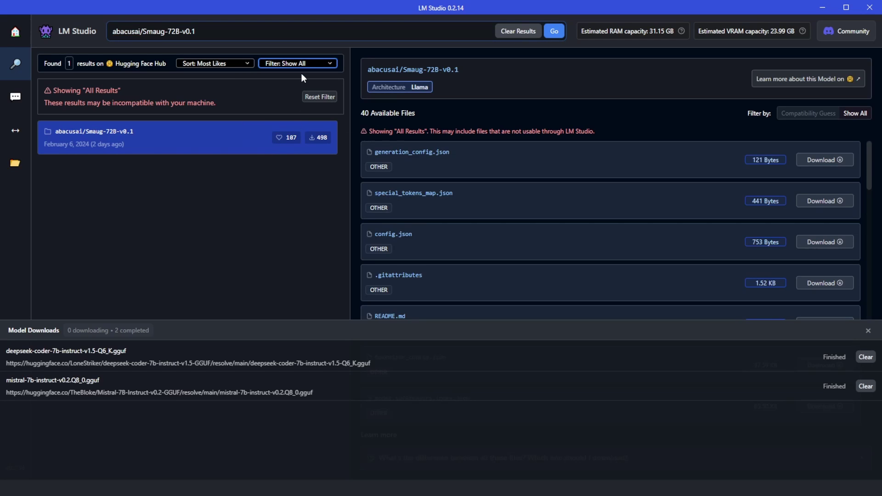
{"action": "left_click", "coordinate": [301, 73]}
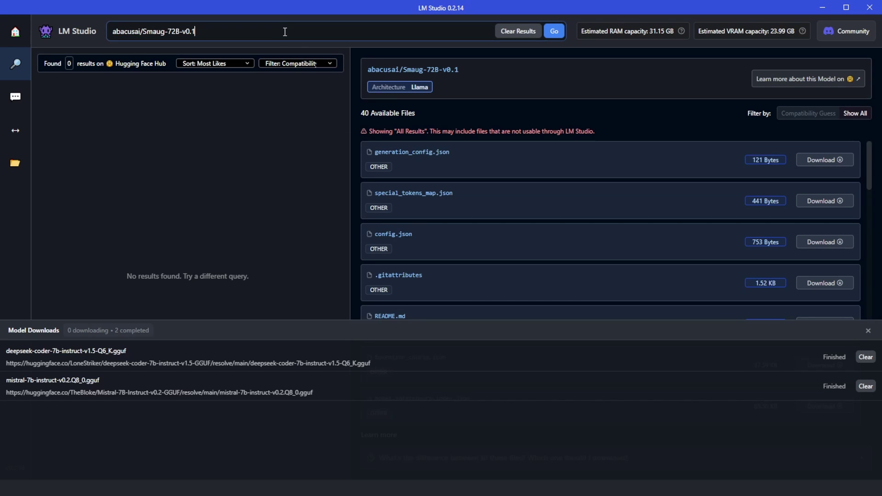
{"action": "left_click", "coordinate": [555, 31]}
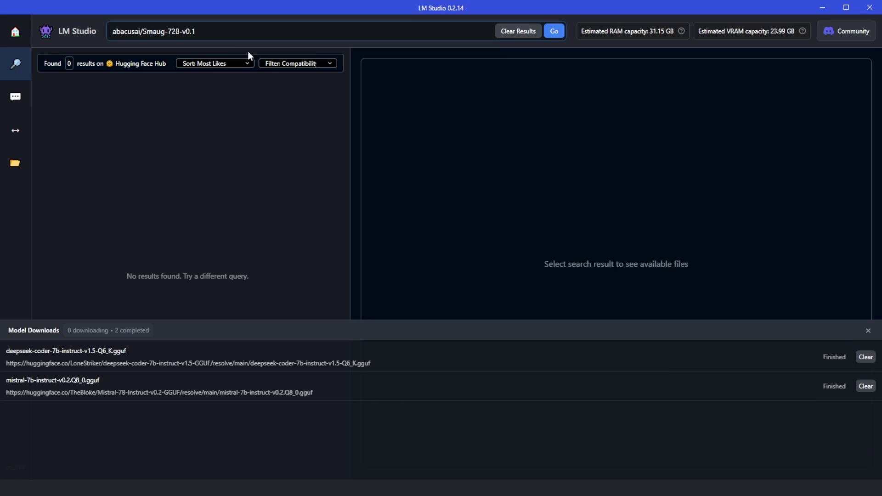
{"action": "left_click", "coordinate": [286, 64]}
{"action": "left_click", "coordinate": [283, 81]}
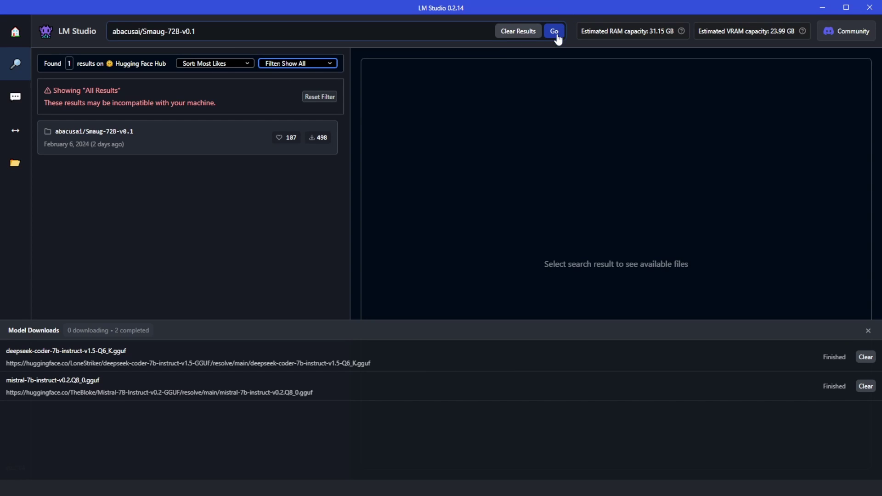
{"action": "left_click", "coordinate": [556, 33]}
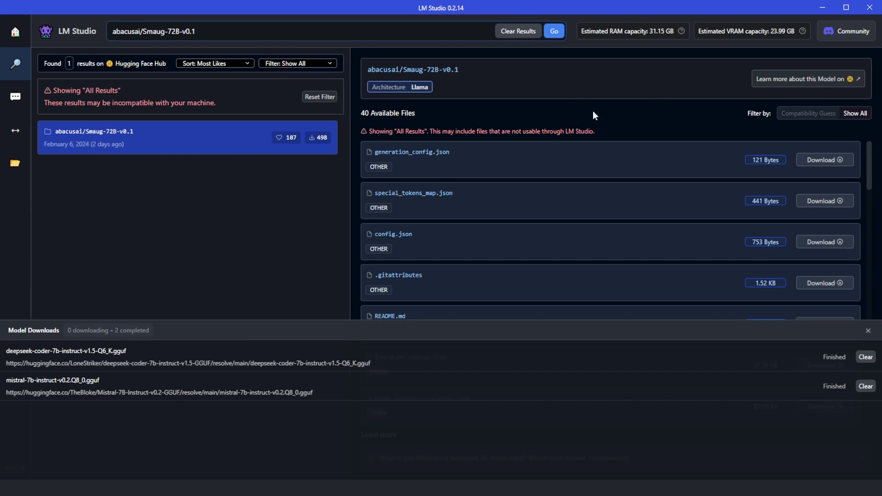
{"action": "scroll", "coordinate": [526, 170], "scroll_direction": "down", "scroll_amount": 1}
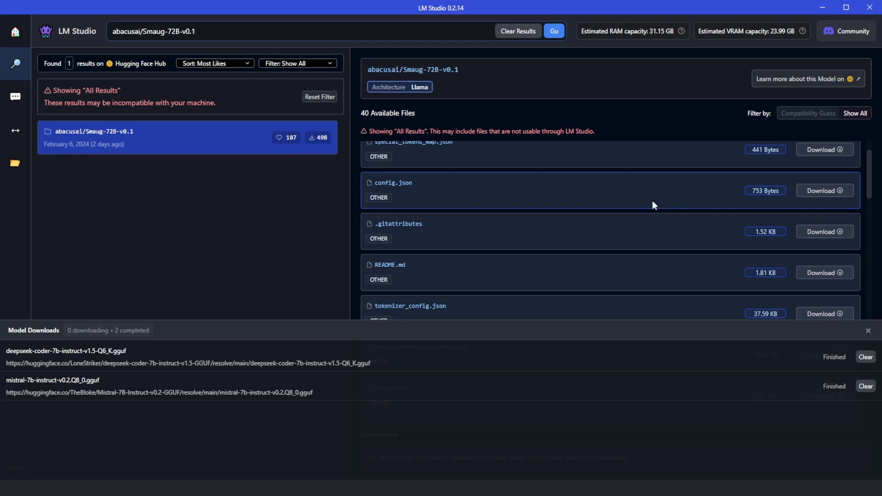
{"action": "scroll", "coordinate": [701, 216], "scroll_direction": "down", "scroll_amount": 1}
{"action": "scroll", "coordinate": [597, 181], "scroll_direction": "up", "scroll_amount": 1}
{"action": "scroll", "coordinate": [723, 211], "scroll_direction": "down", "scroll_amount": 4}
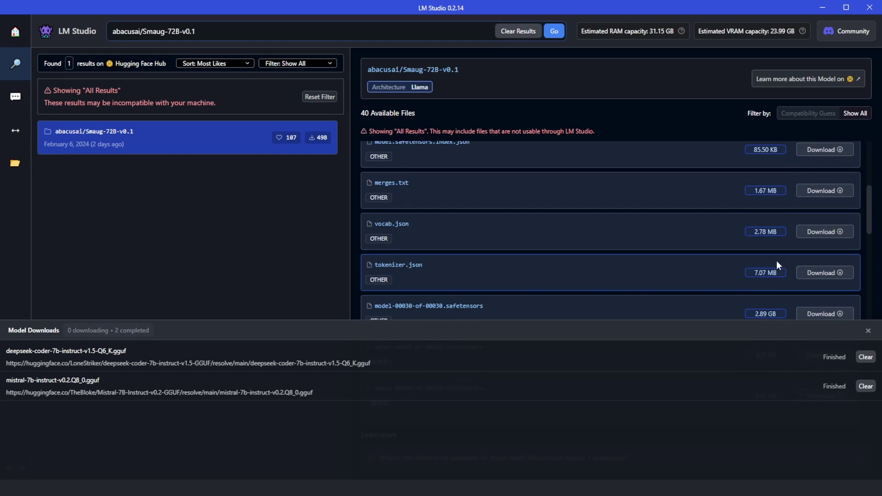
{"action": "scroll", "coordinate": [764, 279], "scroll_direction": "down", "scroll_amount": 6}
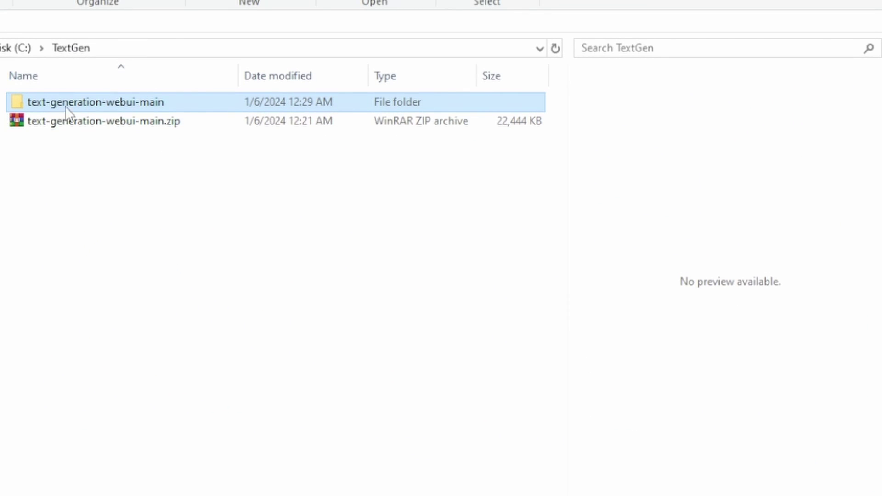
- Open the text-generation-webui-main models folder and widen its Name column
{"action": "double_click", "coordinate": [129, 101]}
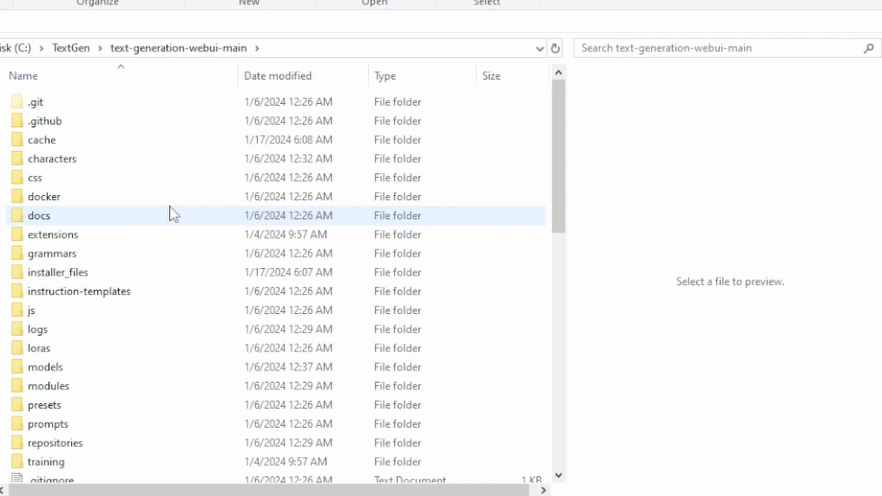
{"action": "left_click", "coordinate": [41, 370]}
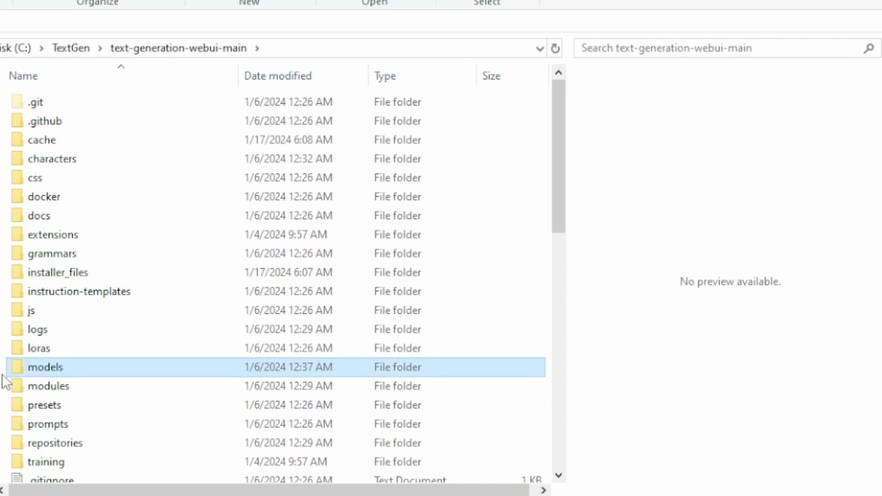
{"action": "double_click", "coordinate": [63, 371]}
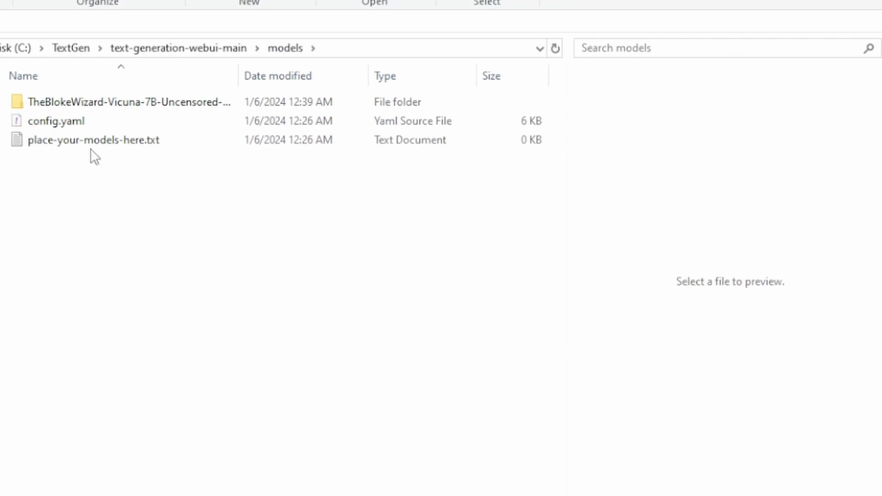
{"action": "left_click_drag", "start_coordinate": [239, 76], "coordinate": [291, 76]}
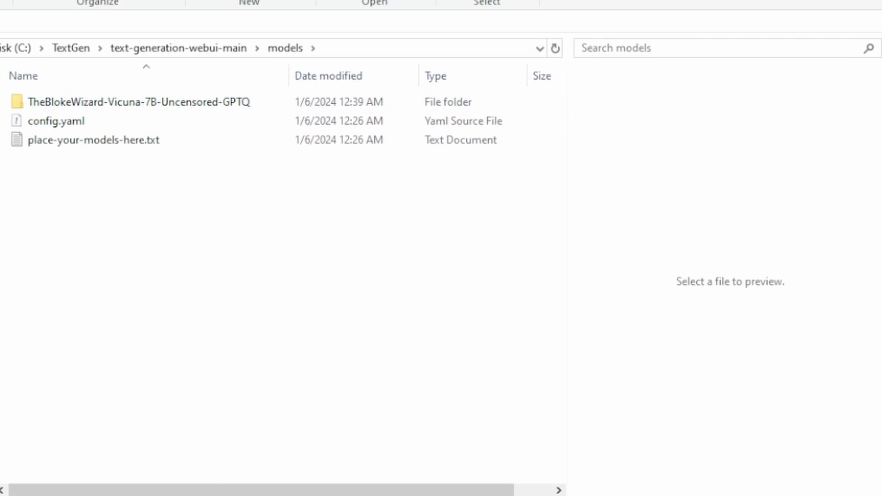
{"action": "key", "text": "alt+Tab"}
{"action": "scroll", "coordinate": [492, 248], "scroll_direction": "up", "scroll_amount": 4}
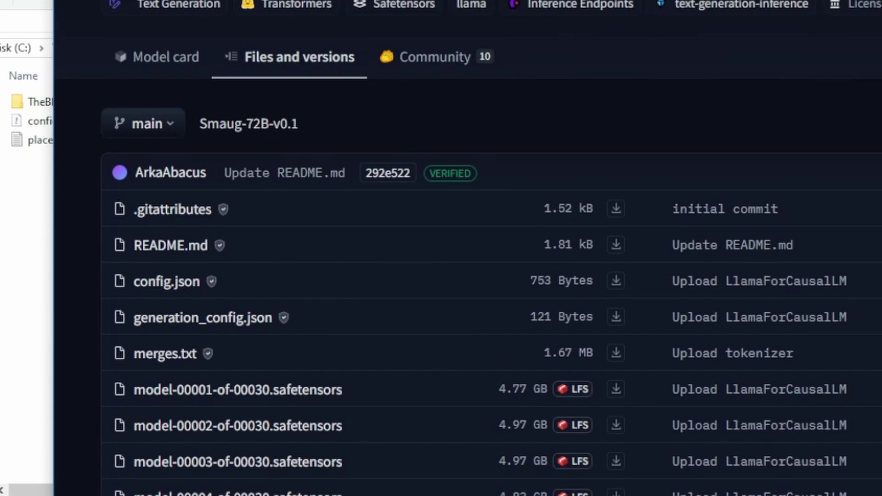
{"action": "left_click", "coordinate": [18, 213]}
- Create a new folder in models named Smaug-72B-v0.1, without the abacusai prefix, and open it
{"action": "right_click", "coordinate": [104, 196]}
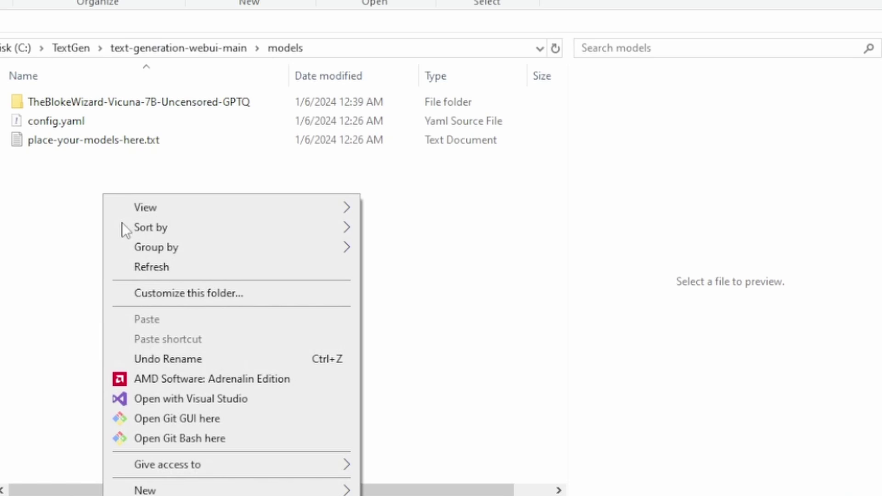
{"action": "mouse_move", "coordinate": [177, 490]}
{"action": "left_click", "coordinate": [400, 491]}
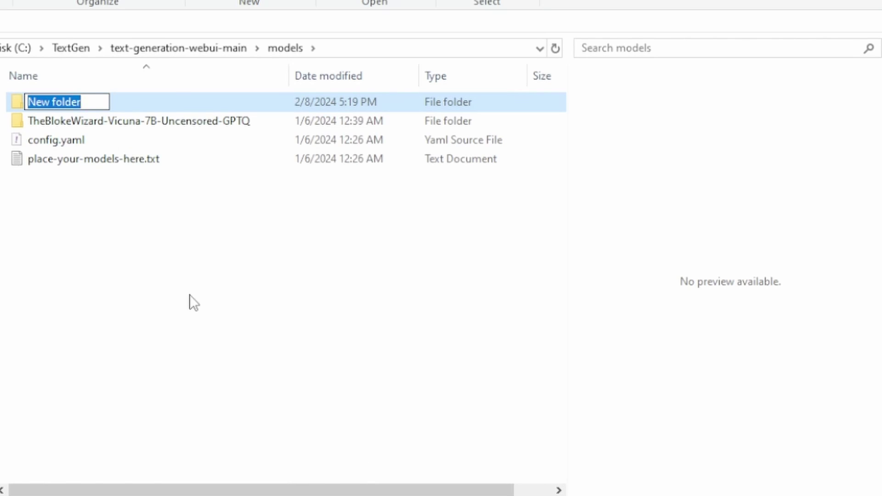
{"action": "key", "text": "ctrl+v"}
{"action": "left_click_drag", "start_coordinate": [70, 101], "coordinate": [27, 102]}
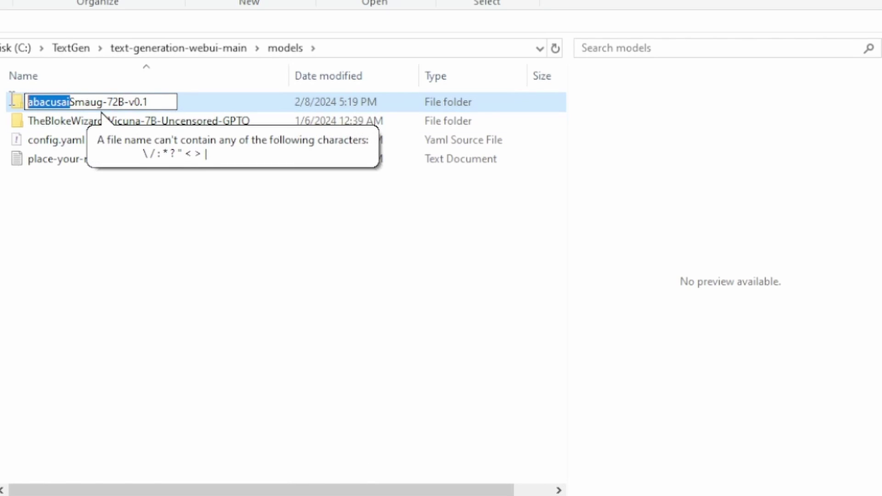
{"action": "key", "text": "BackSpace"}
{"action": "key", "text": "Return"}
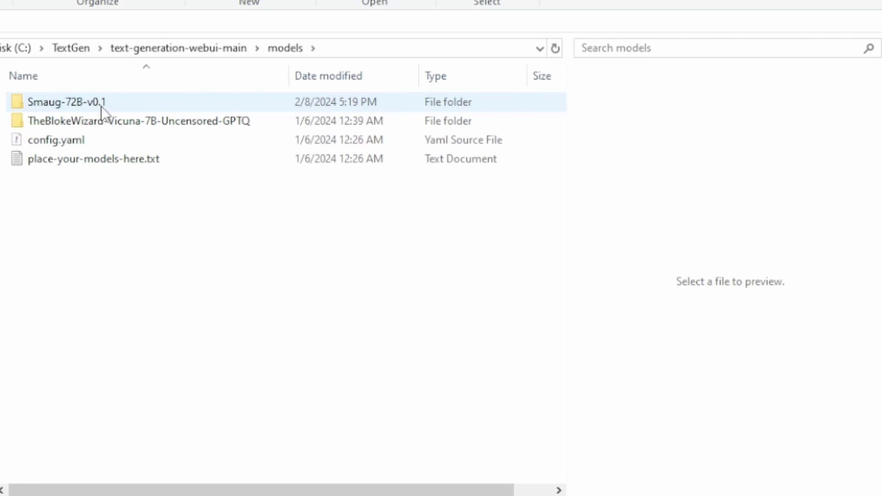
{"action": "double_click", "coordinate": [101, 103]}
- Preview update_windows.bat and start_windows.bat, then run start_windows.bat to launch the web UI
{"action": "key", "text": "alt+Tab"}
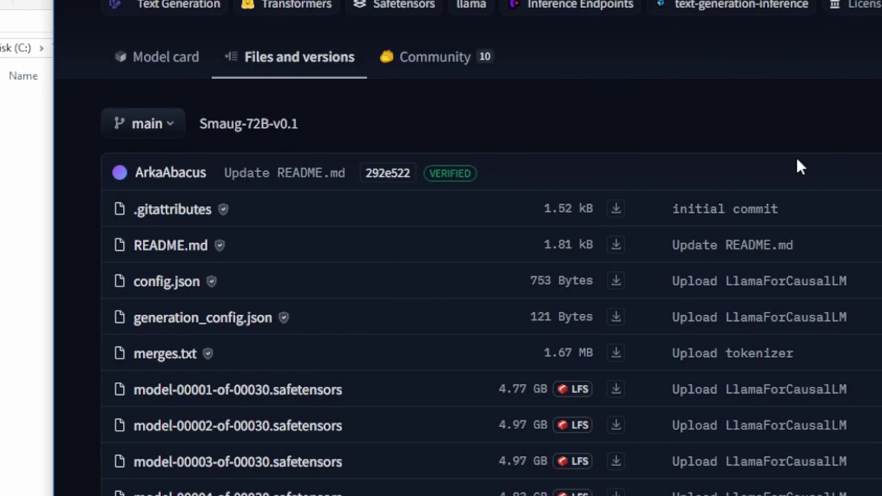
{"action": "scroll", "coordinate": [591, 357], "scroll_direction": "down", "scroll_amount": 15}
{"action": "scroll", "coordinate": [493, 246], "scroll_direction": "down", "scroll_amount": 5}
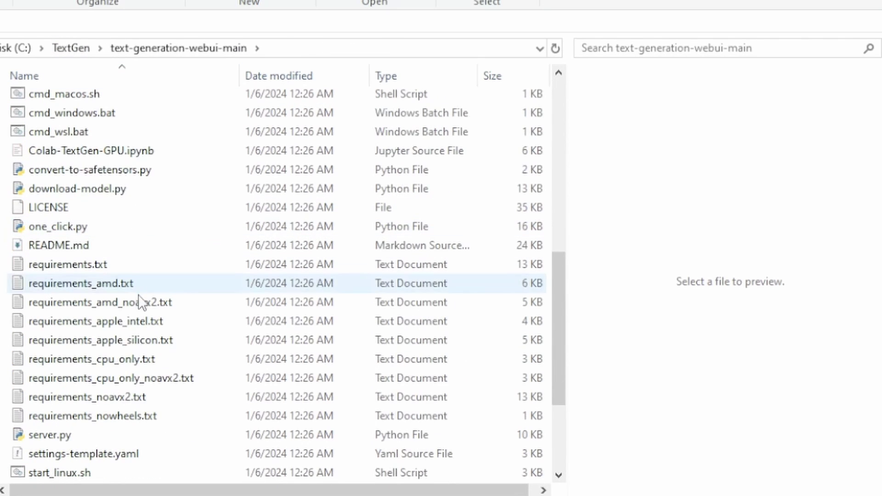
{"action": "scroll", "coordinate": [139, 294], "scroll_direction": "down", "scroll_amount": 3}
{"action": "left_click", "coordinate": [114, 441]}
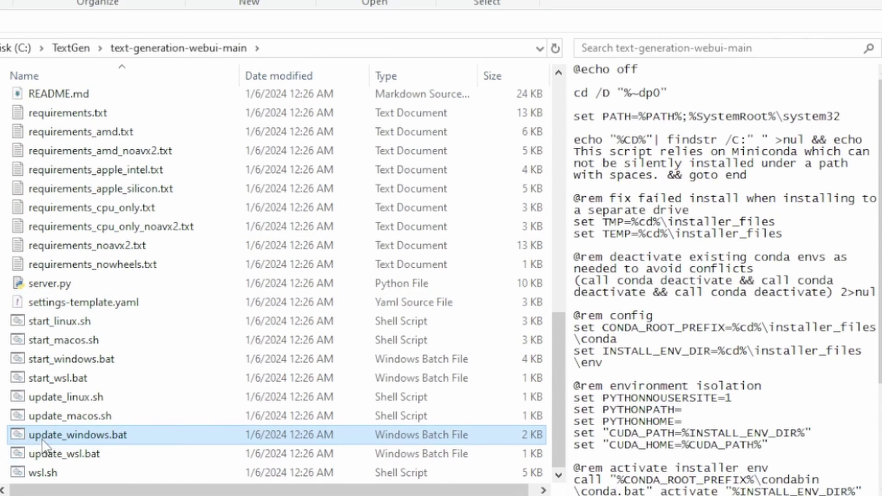
{"action": "left_click", "coordinate": [114, 360]}
{"action": "double_click", "coordinate": [119, 359]}
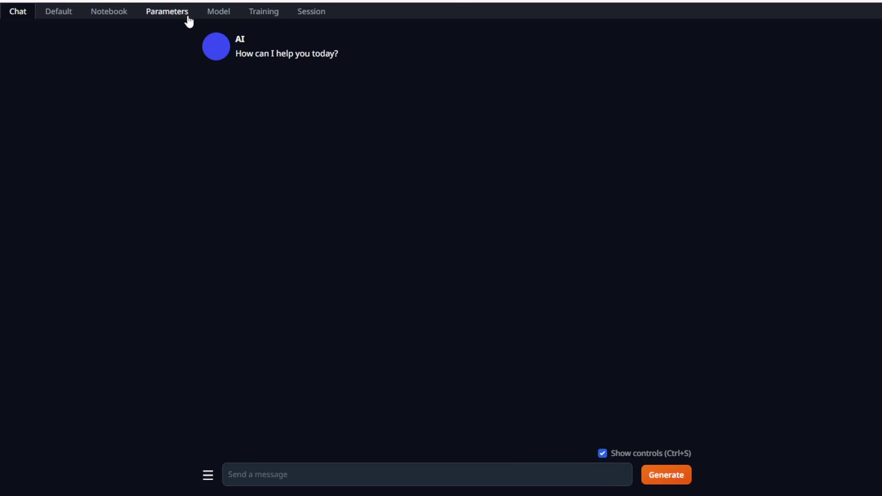
- Check the Model tab, which shows no model loaded, then go back to Chat
{"action": "left_click", "coordinate": [212, 13]}
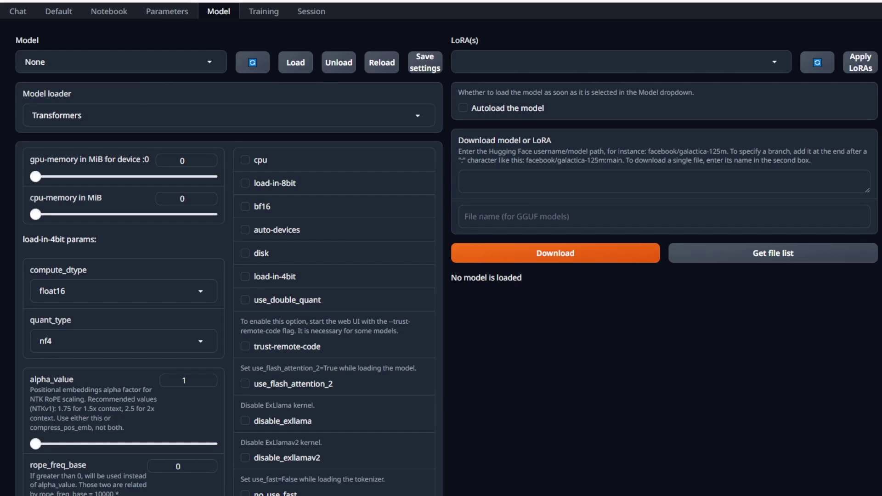
{"action": "left_click", "coordinate": [19, 12]}
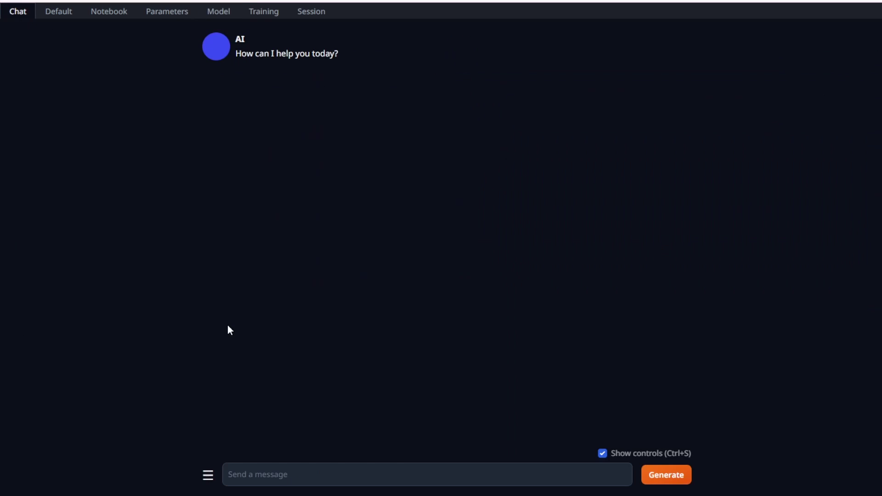